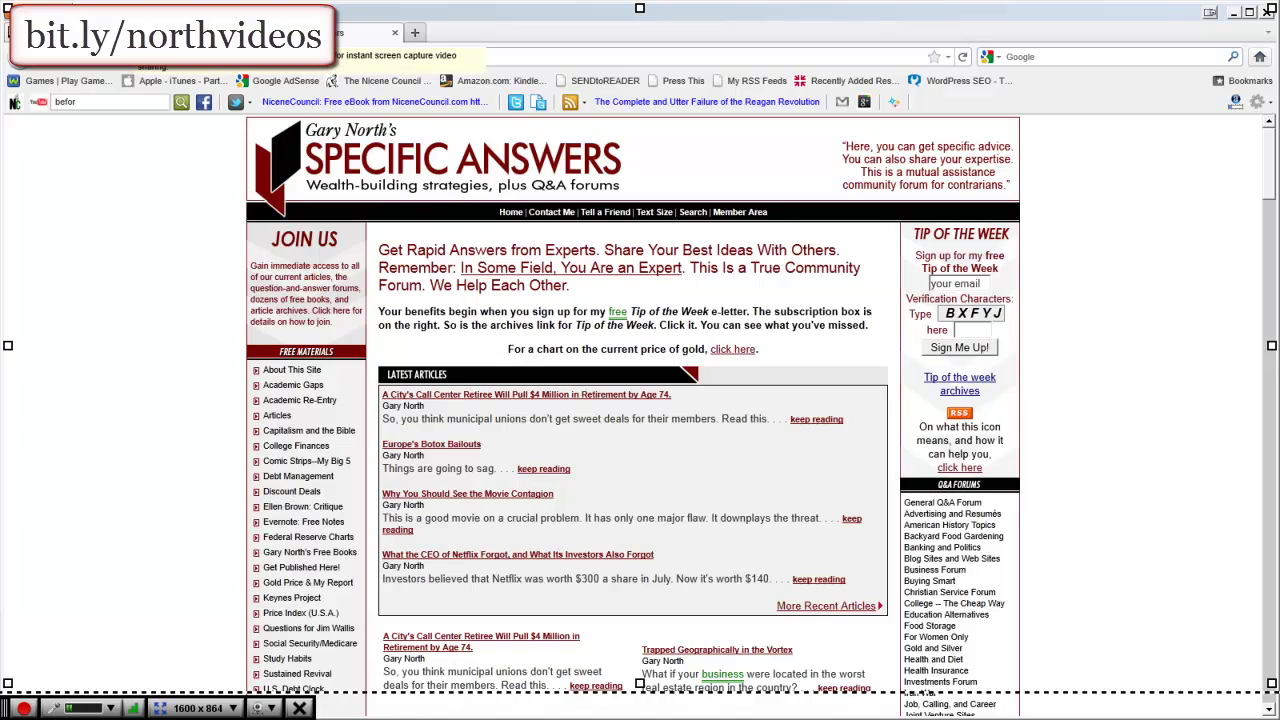
- Switch to the Screencast-o-matic page and launch the recorder with a 1600 x 864 capture frame
left_click(320, 33)
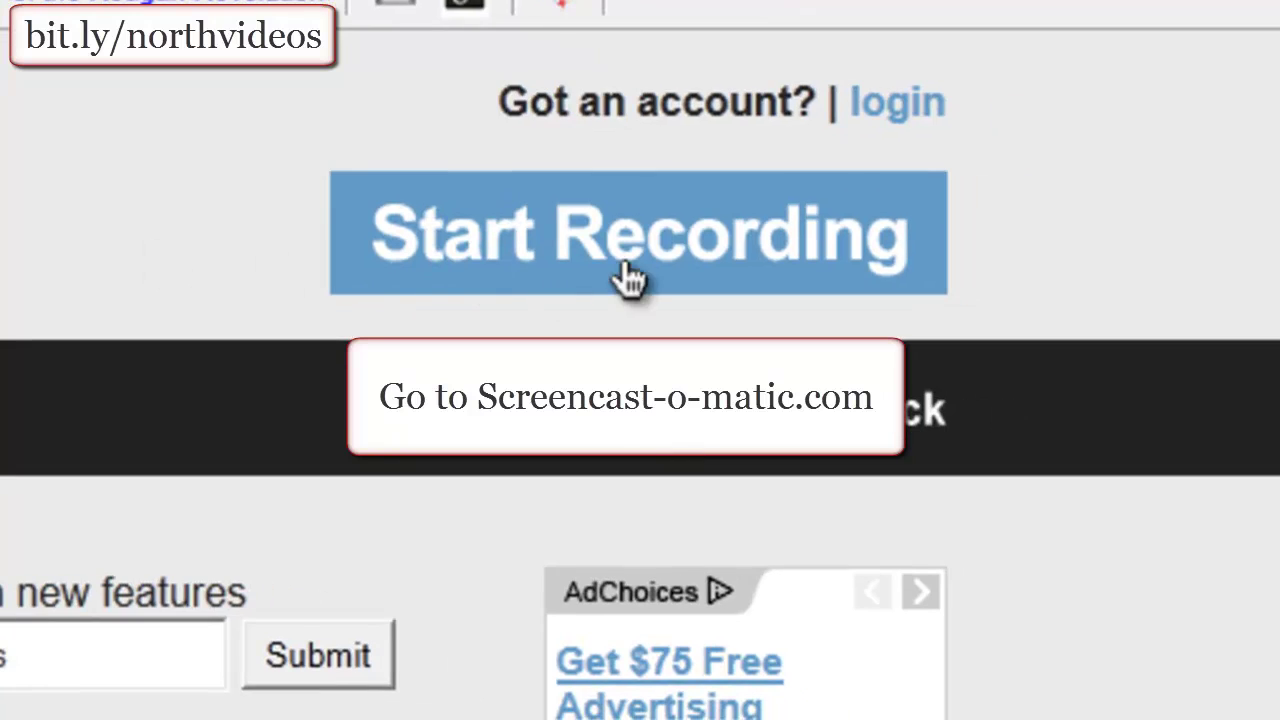
left_click(725, 250)
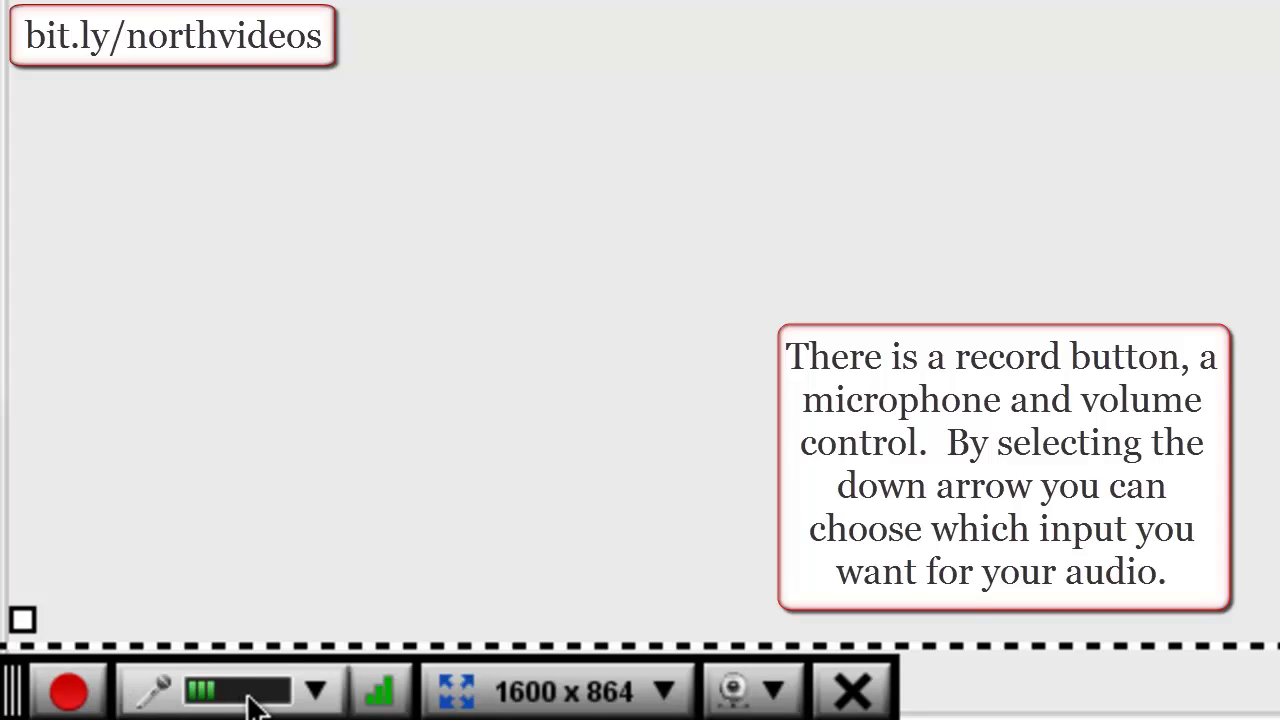
- Check the audio inputs, then auto-adjust the Creative SB X-Fi microphone volume and accept it
left_click(316, 692)
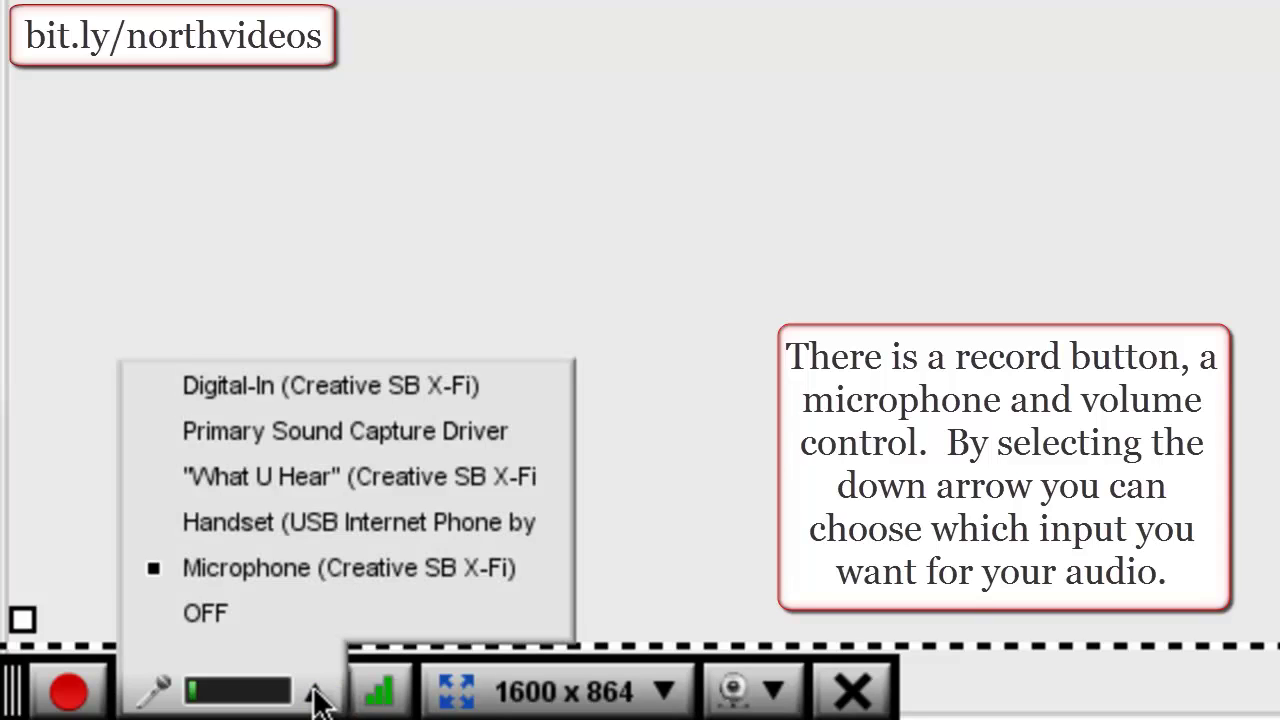
left_click(632, 586)
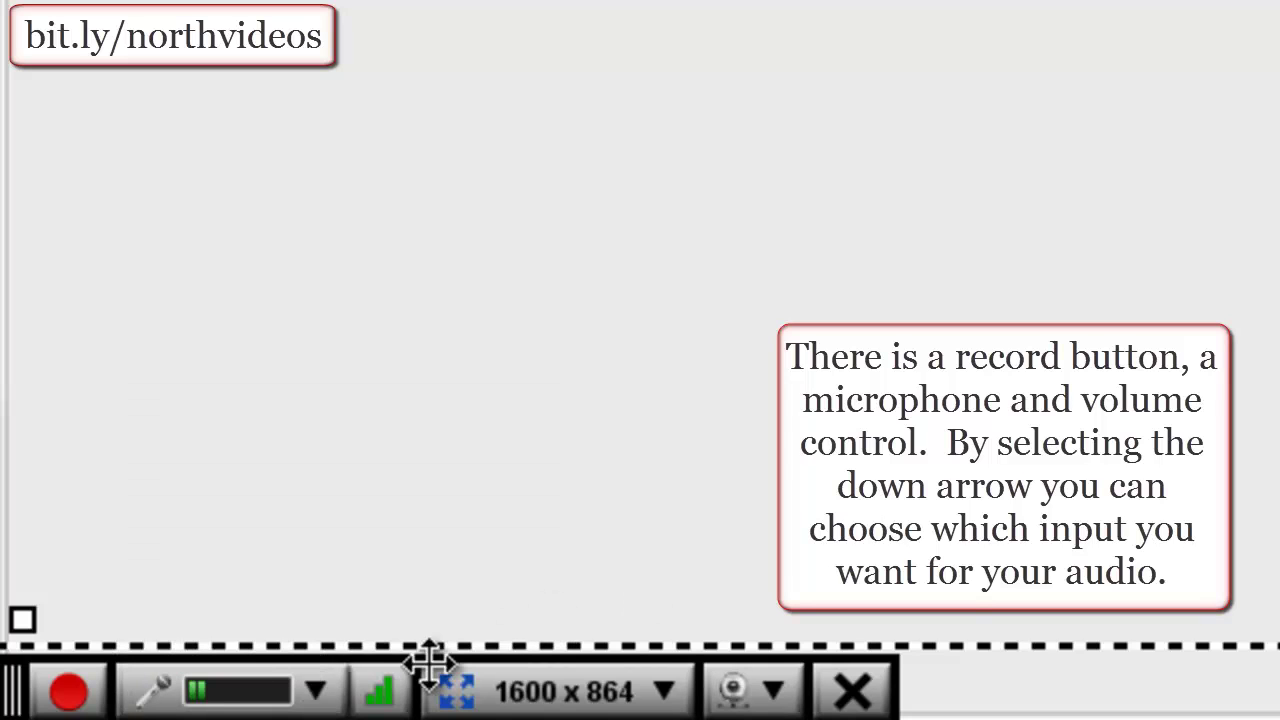
left_click(355, 704)
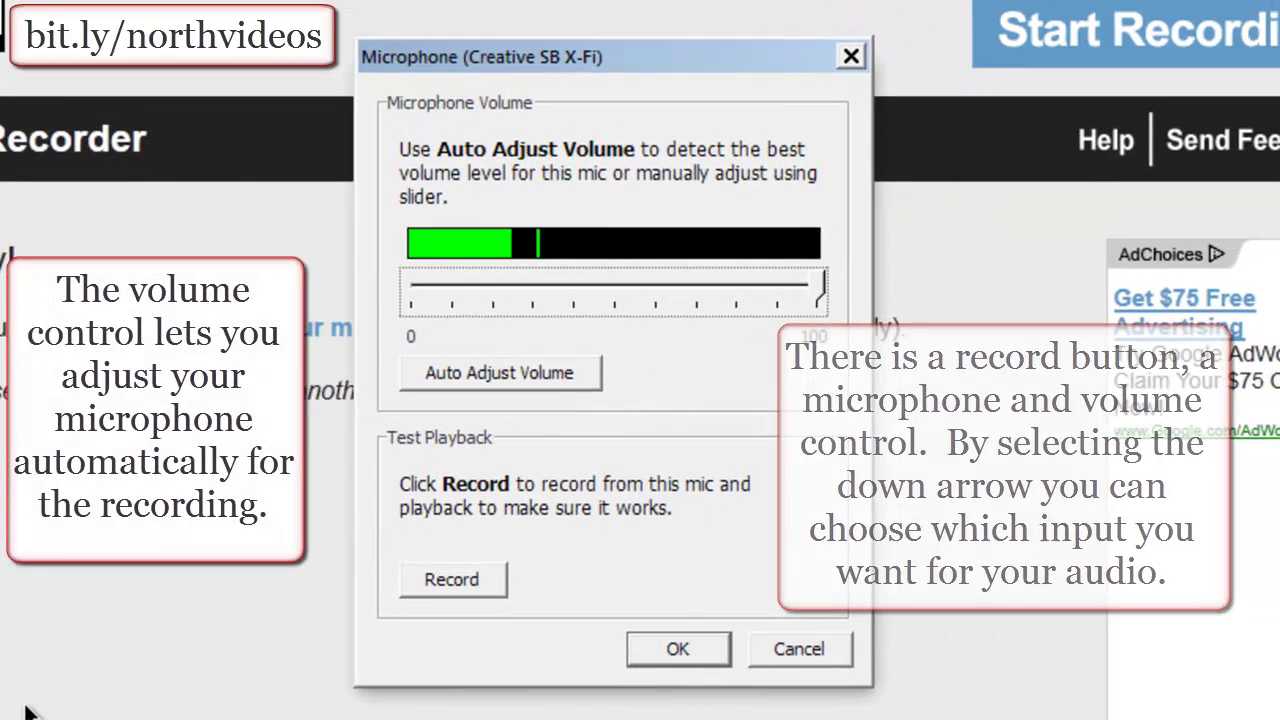
left_click(526, 375)
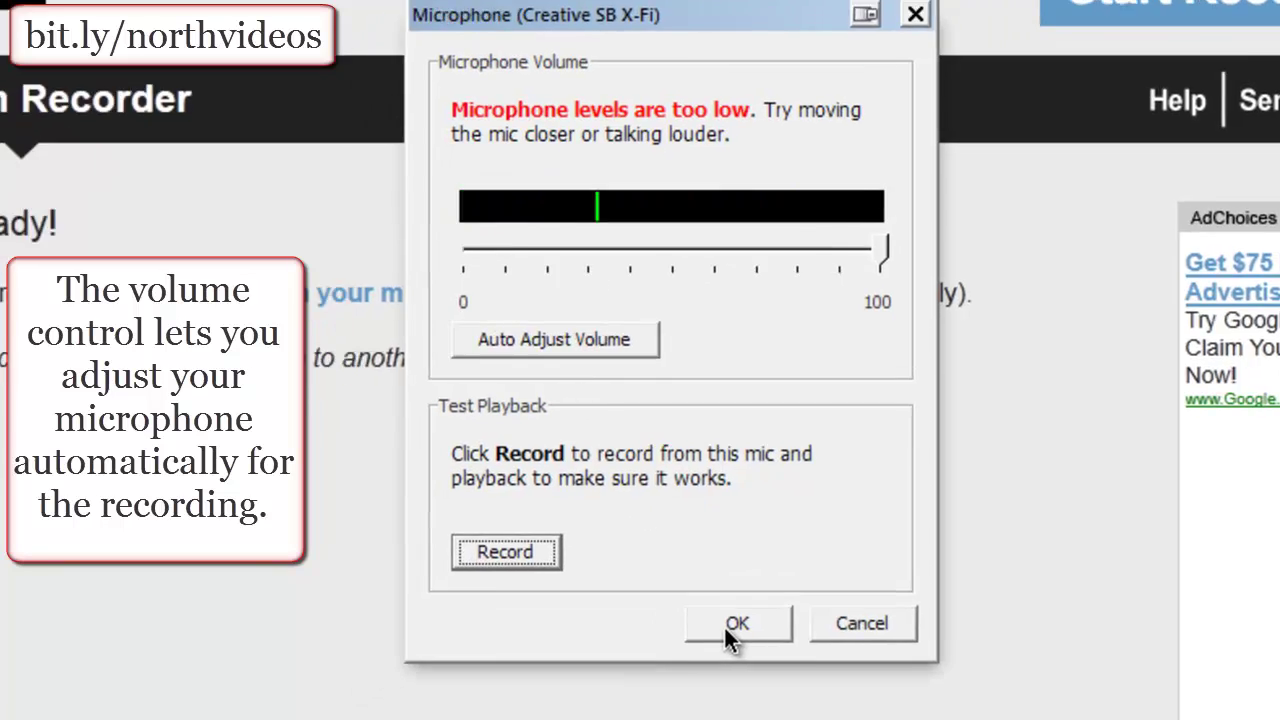
left_click(670, 652)
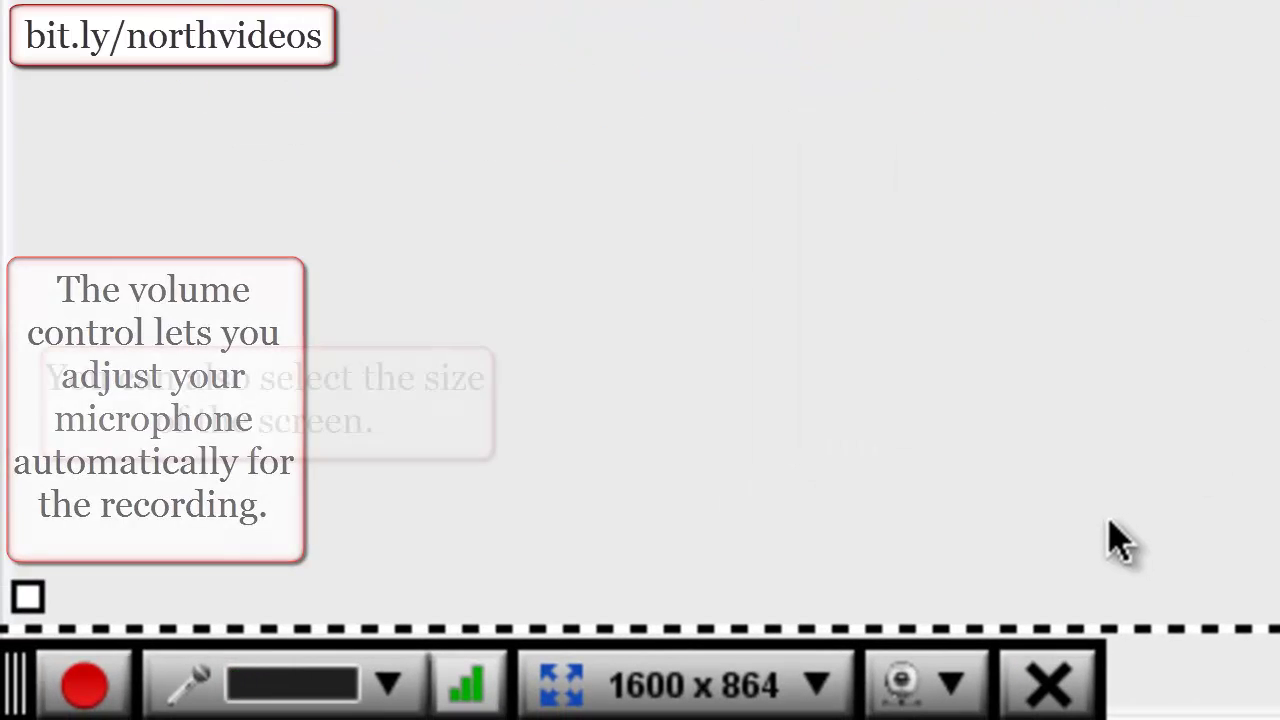
left_click(813, 672)
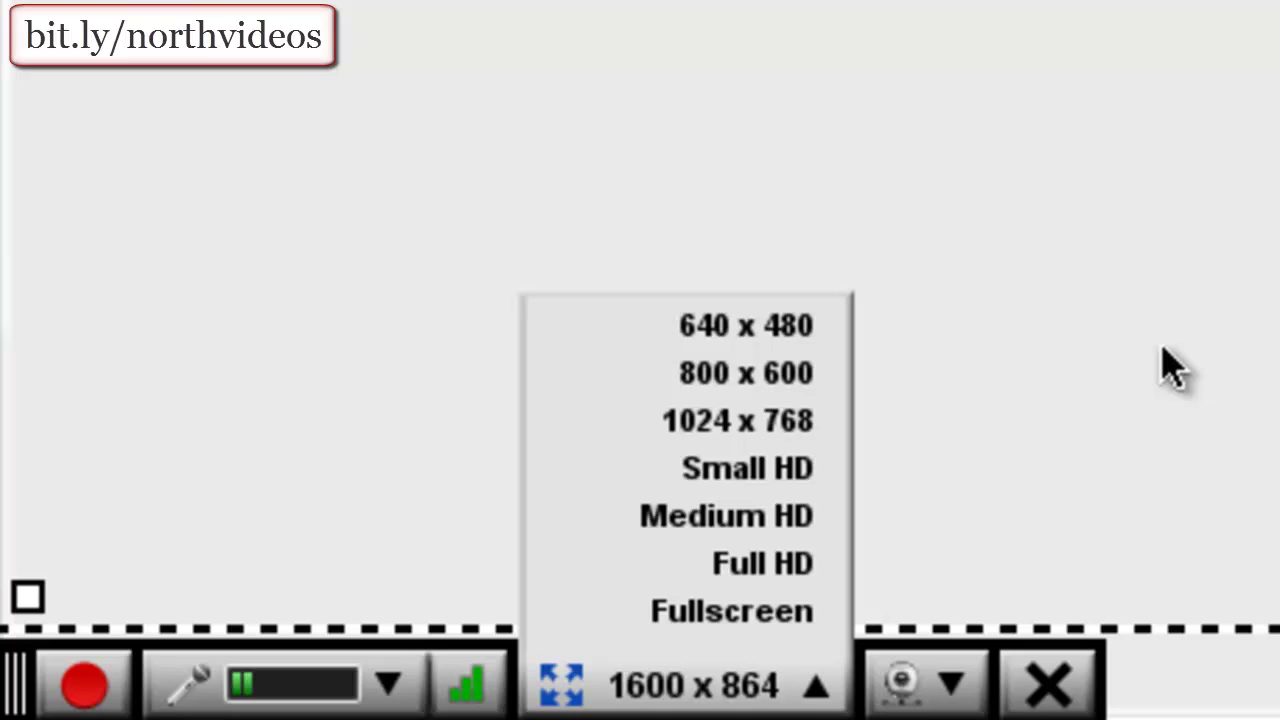
left_click(1157, 77)
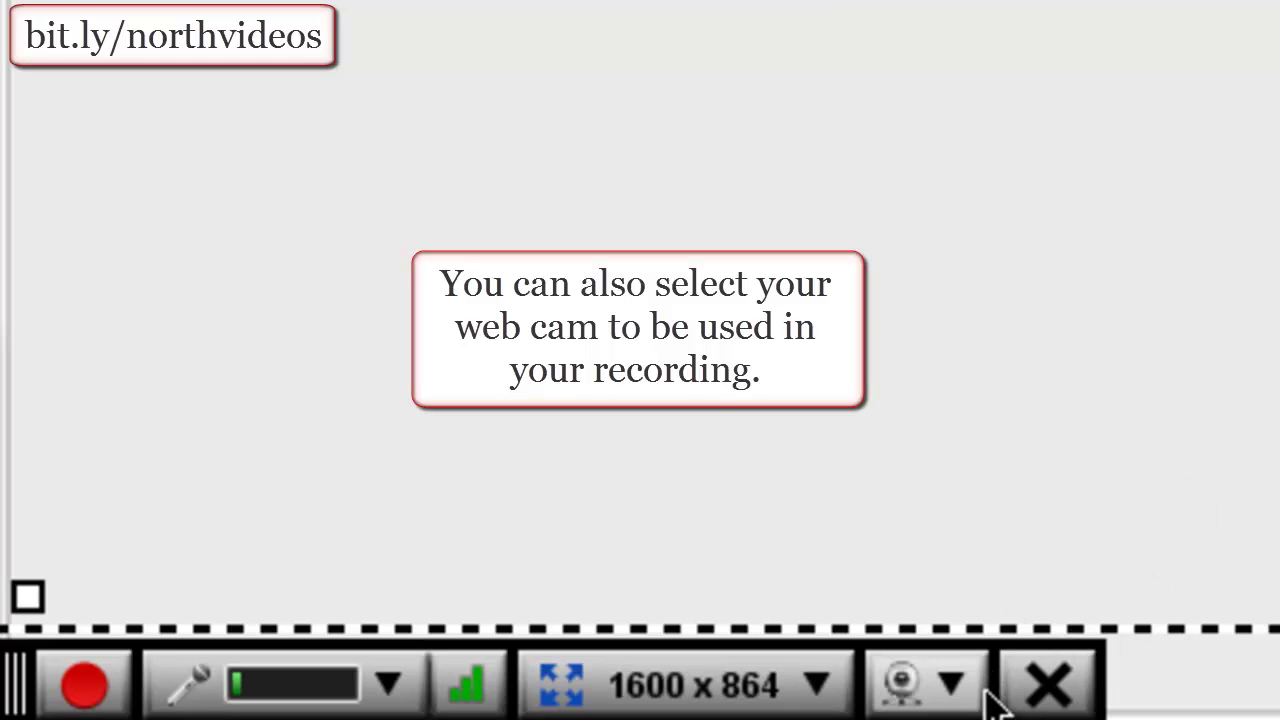
left_click(952, 692)
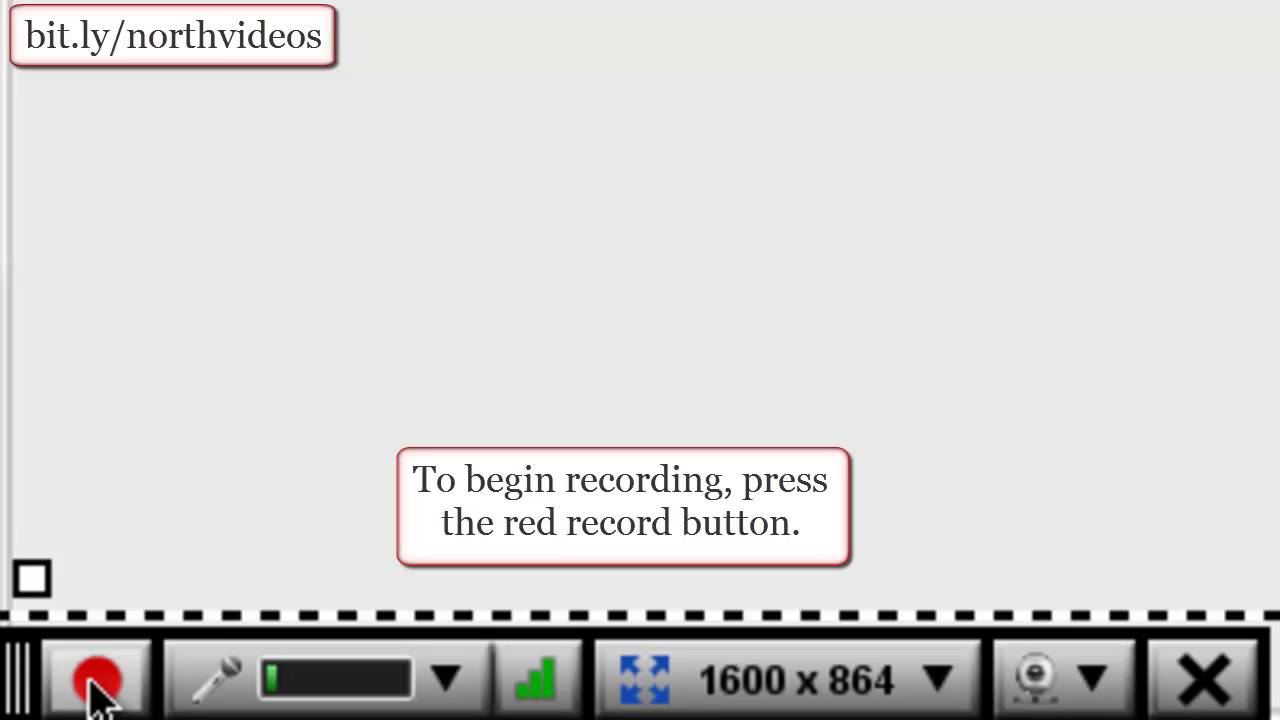
- Start recording screen and microphone, show the Specific Answers site, then minimise Firefox to reveal Paint.NET
left_click(92, 688)
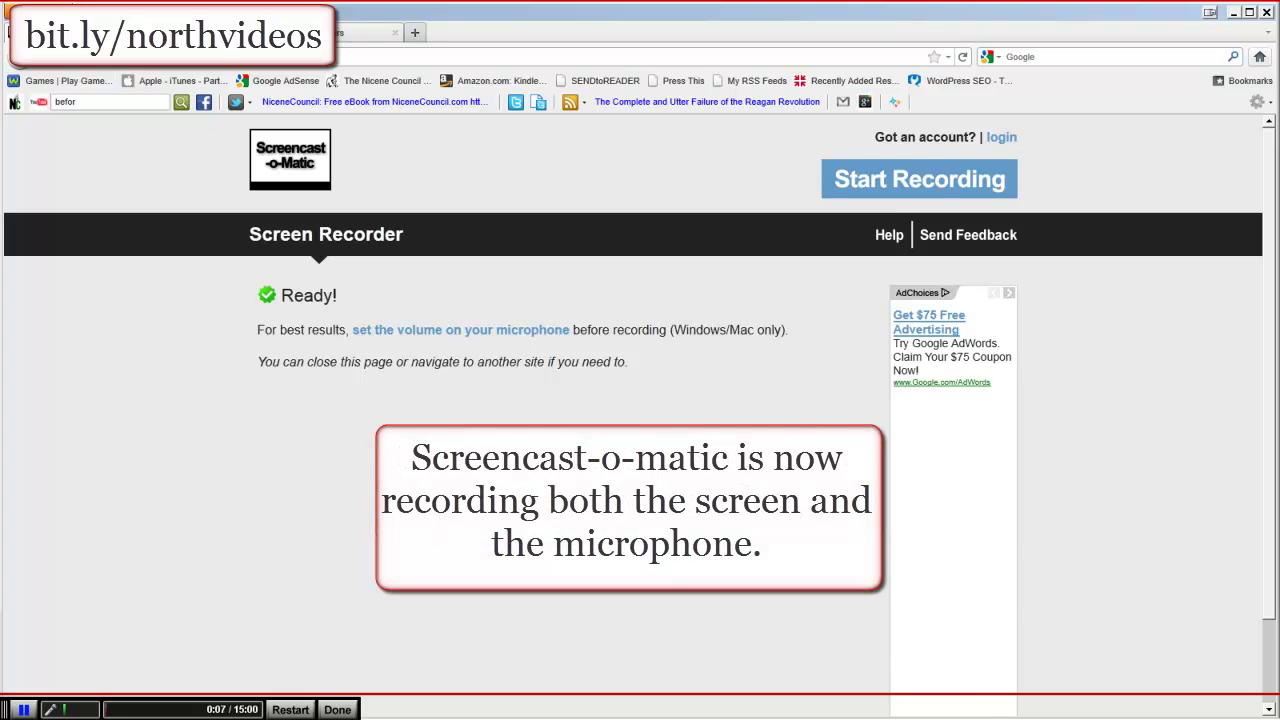
left_click(14, 102)
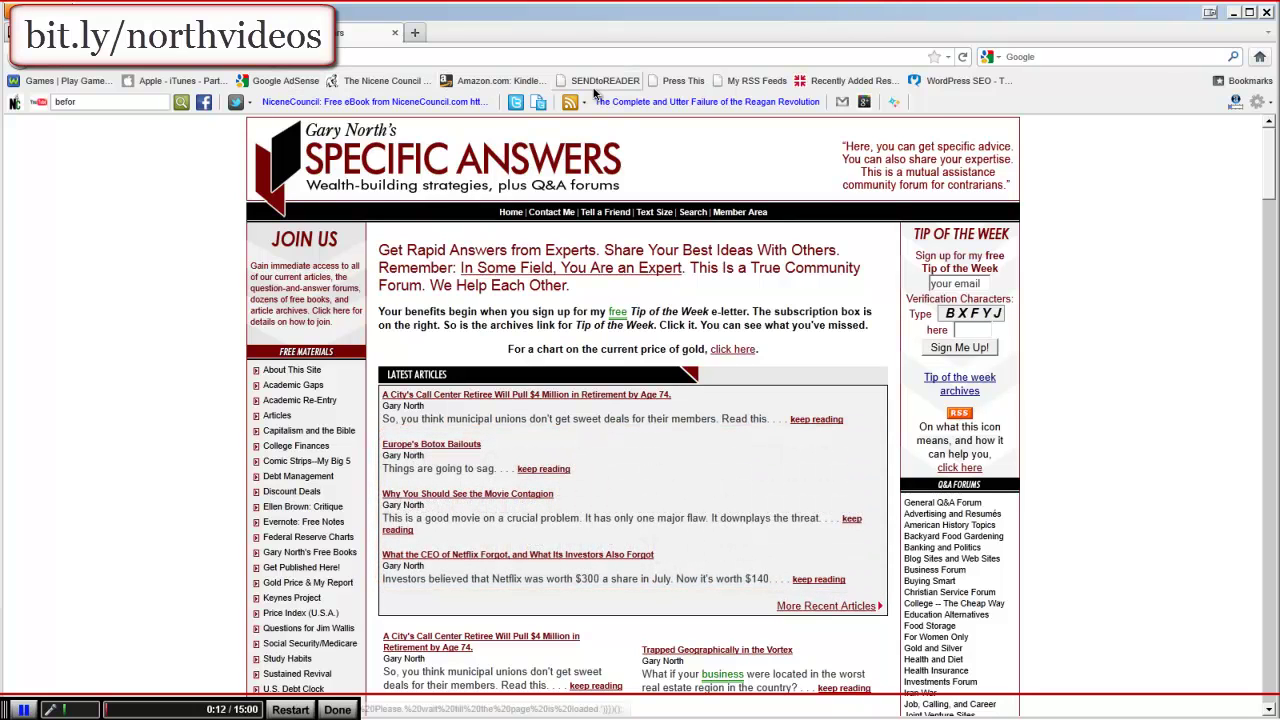
left_click(1237, 15)
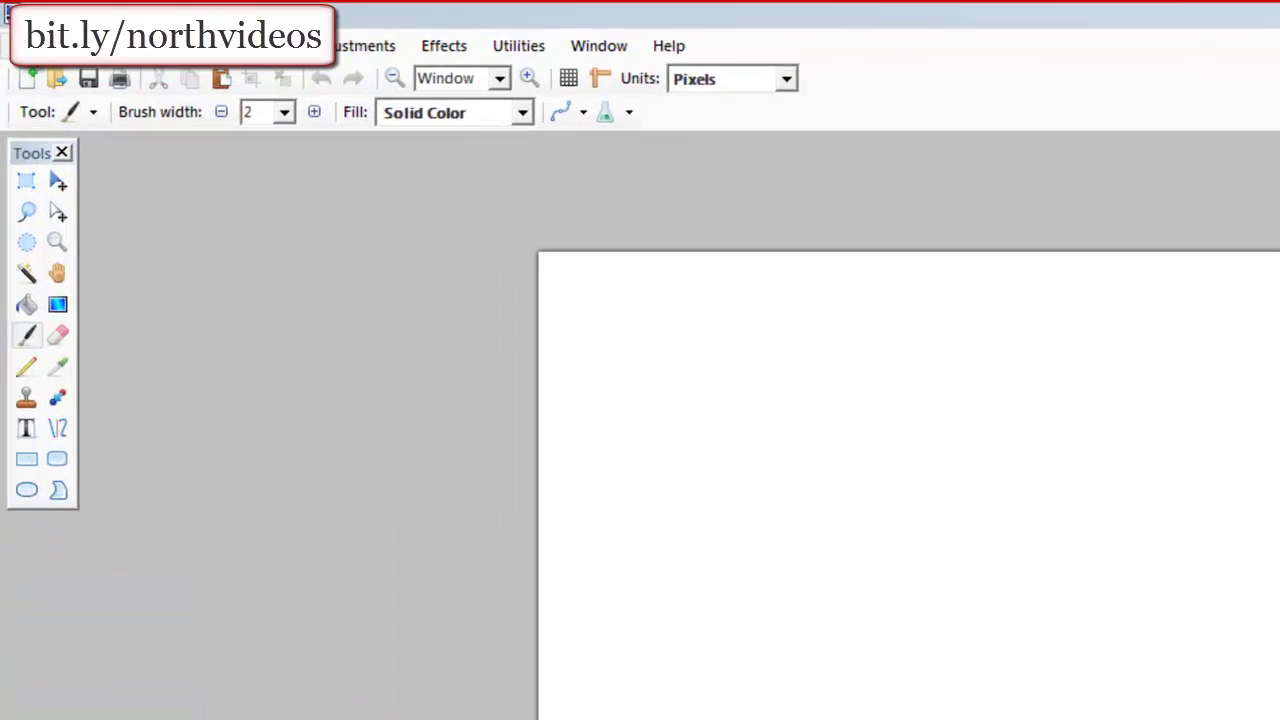
- Open the logo image from the north folder in the Pictures library
left_click(19, 27)
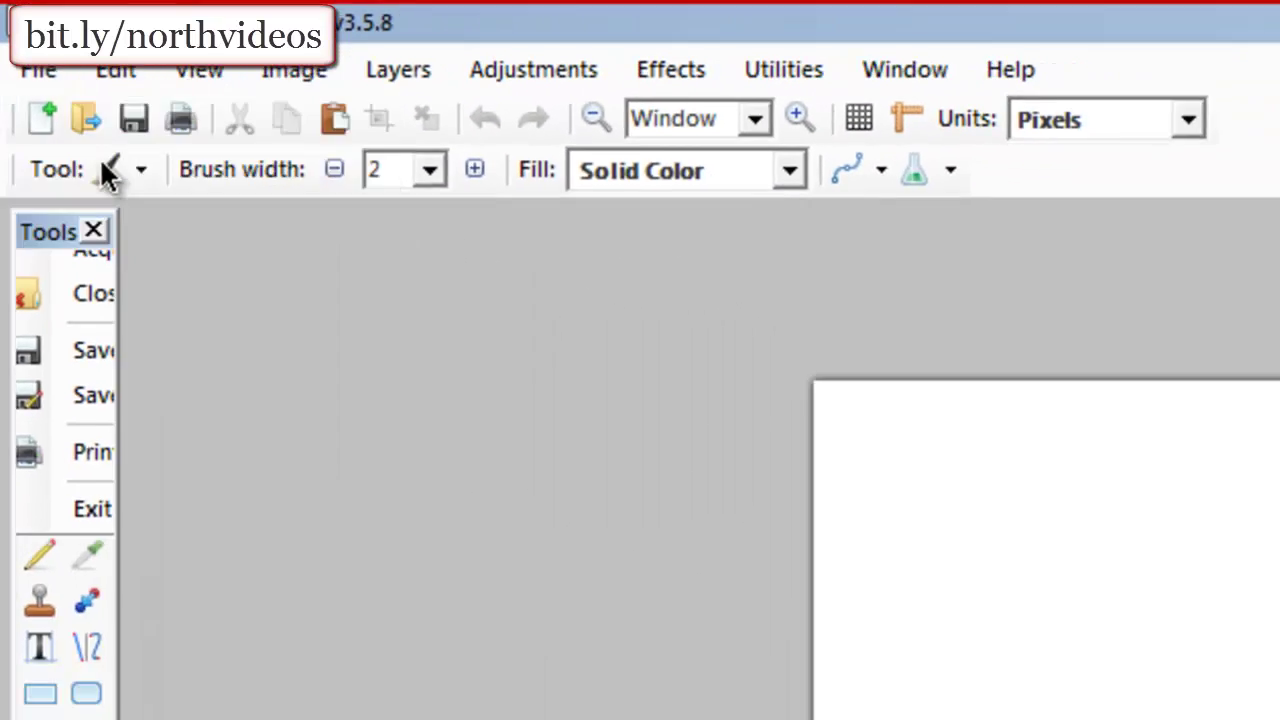
left_click(148, 240)
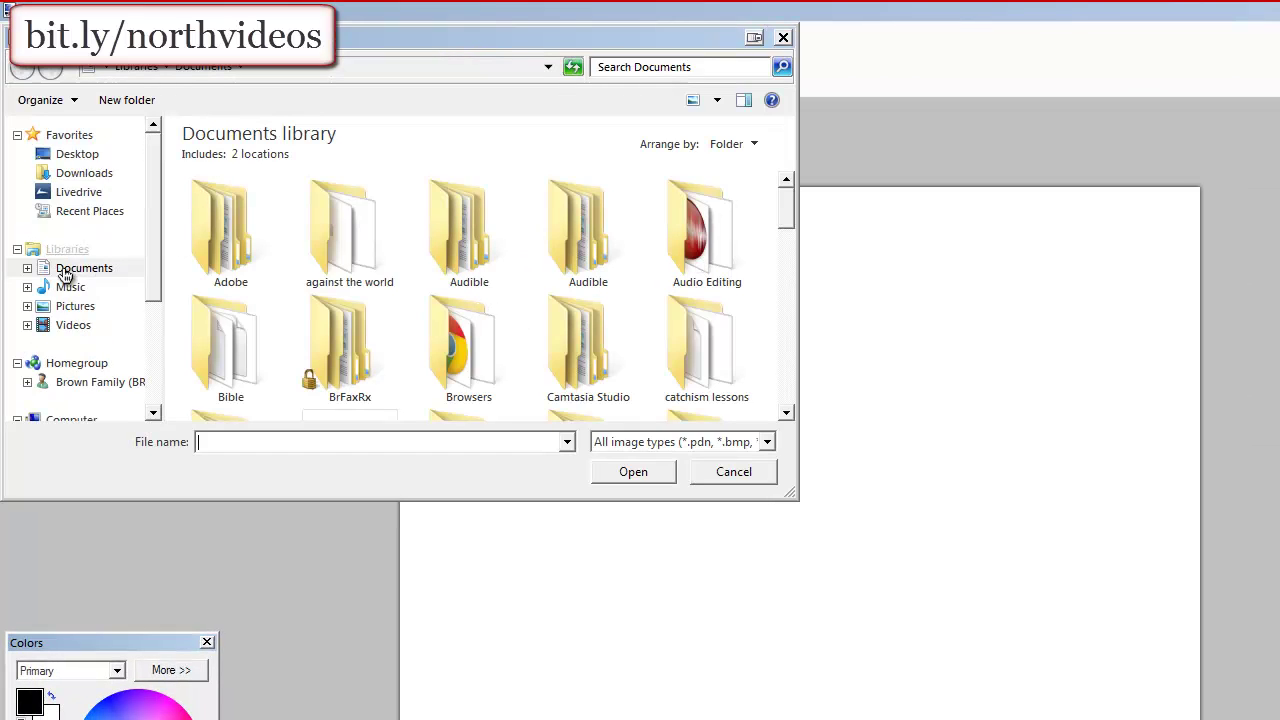
left_click(73, 308)
left_click(348, 390)
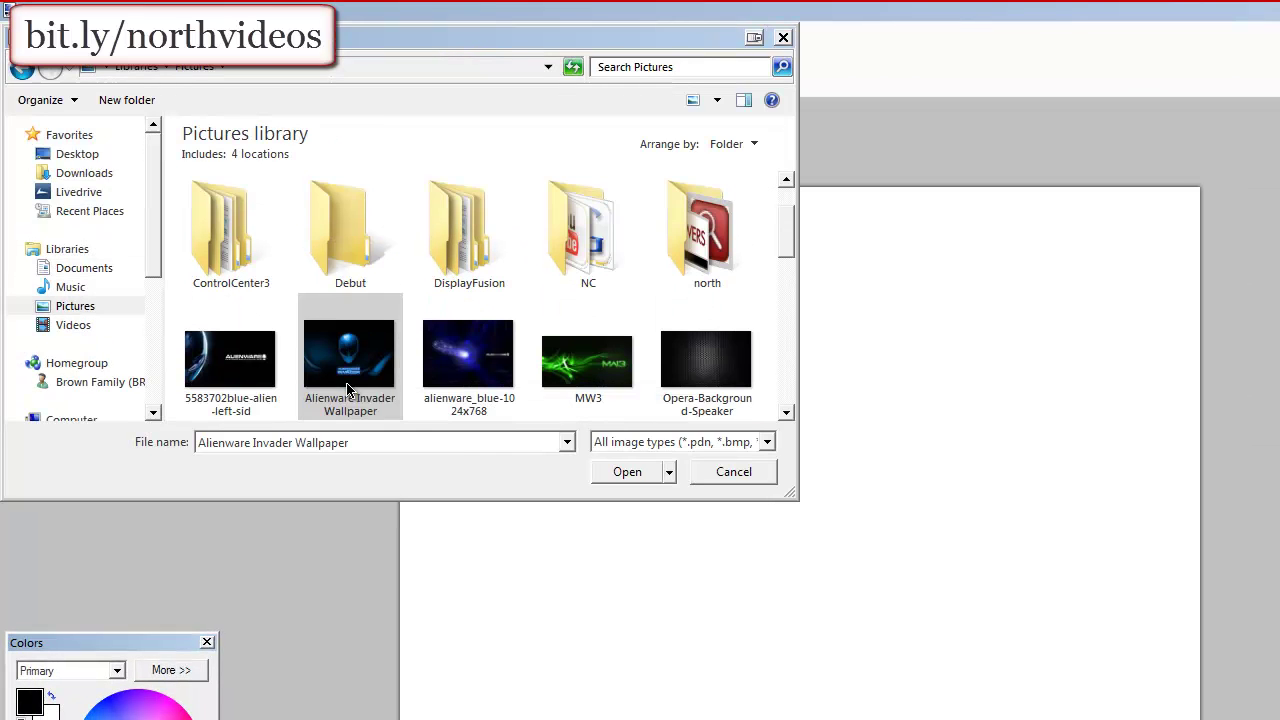
scroll(701, 358, "down", 3)
scroll(701, 358, "up", 3)
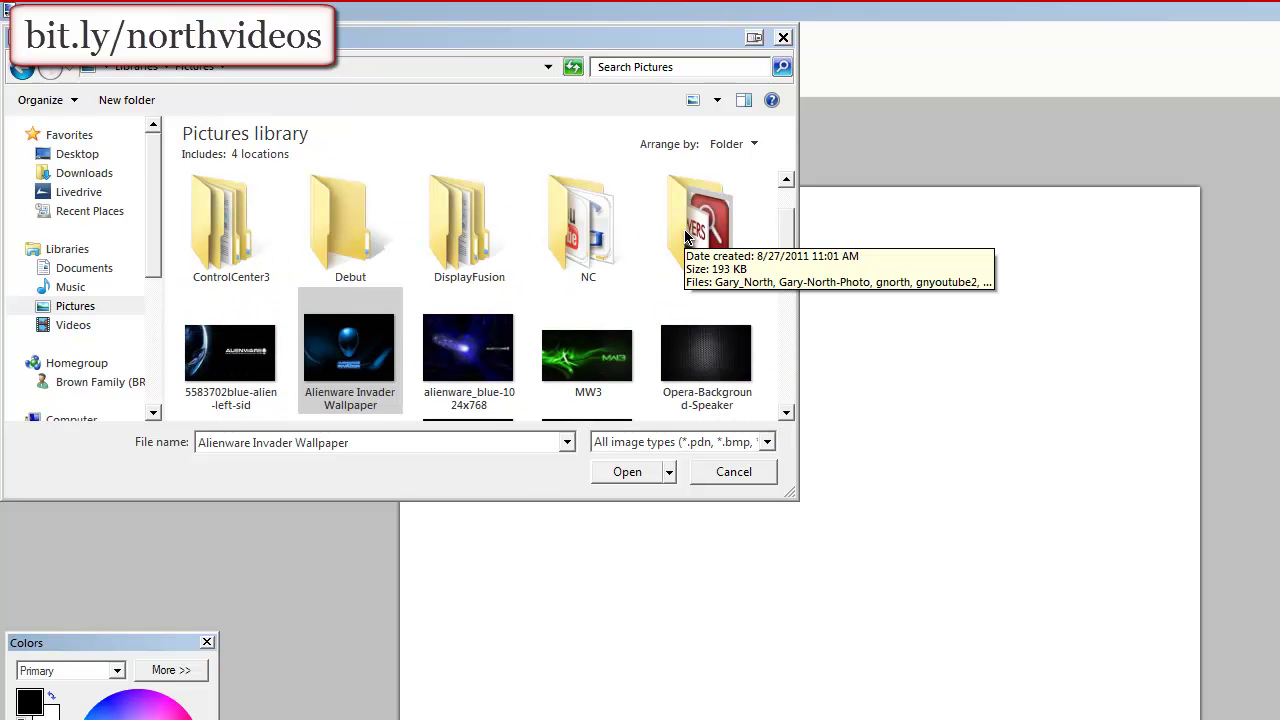
double_click(686, 236)
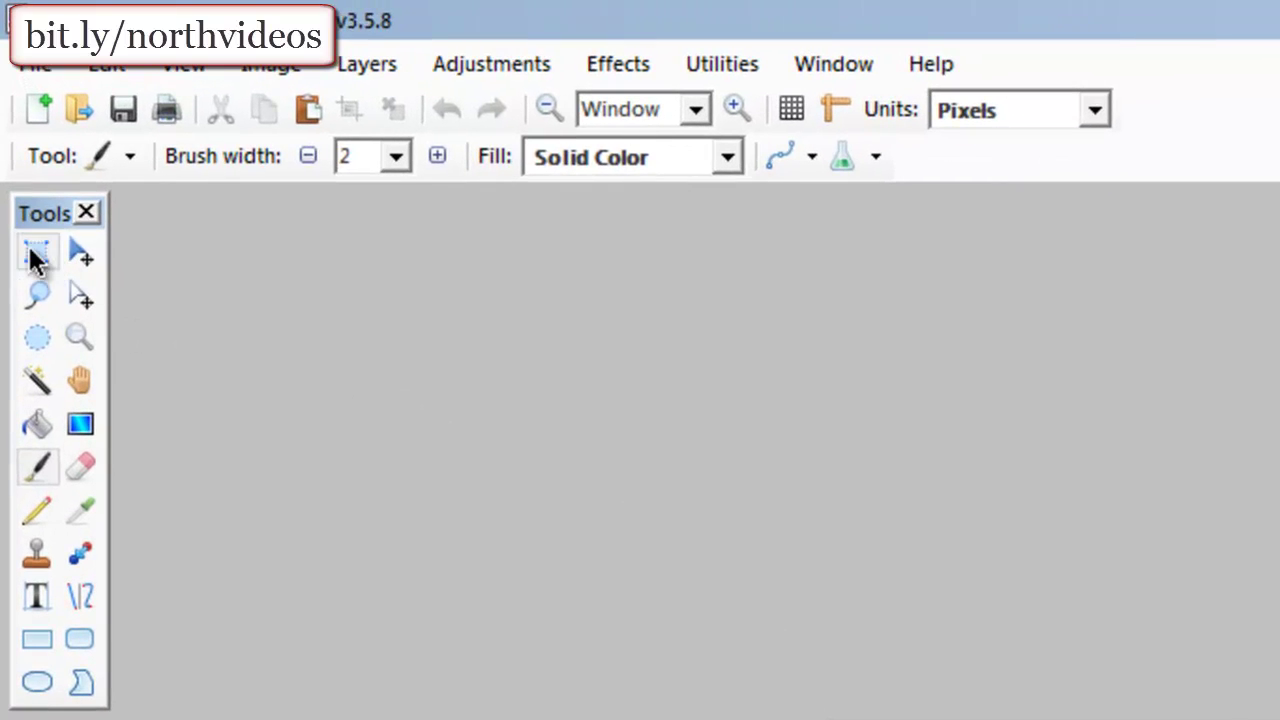
- Crop the logo to its right-hand C ANSWERS part with Crop to Selection, then close the image
left_click(15, 108)
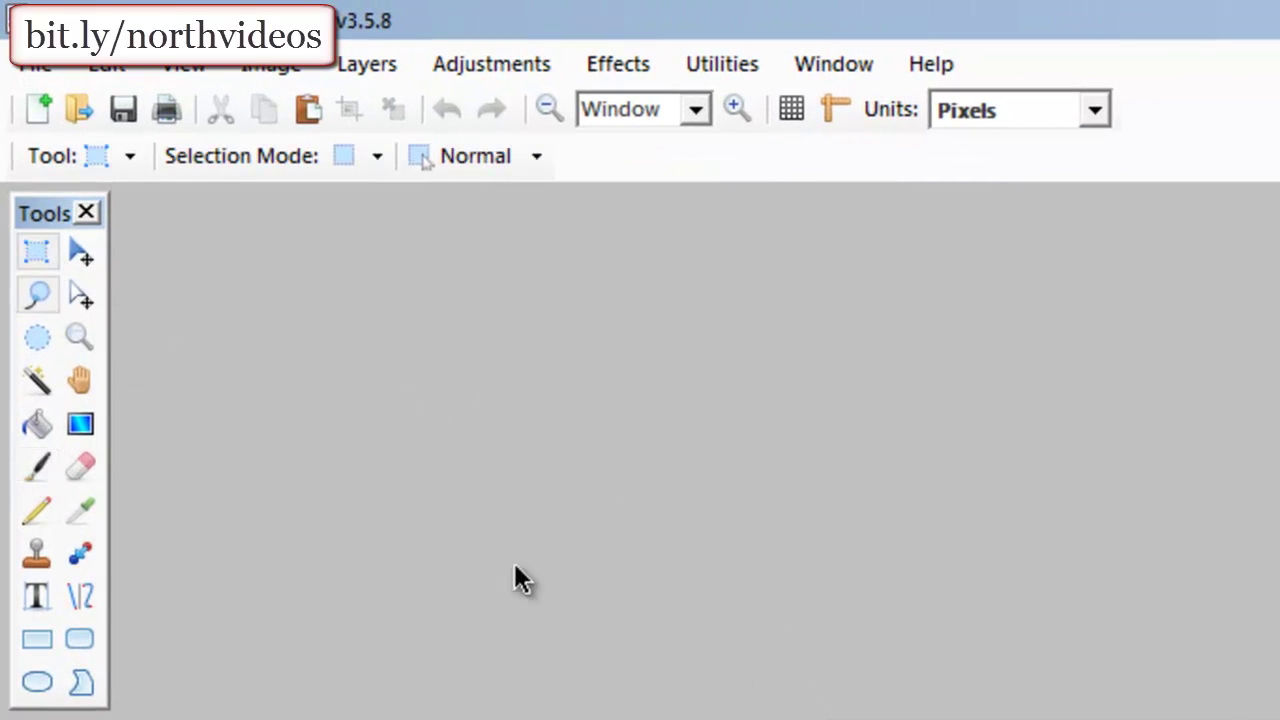
left_click_drag(840, 419, 1256, 640)
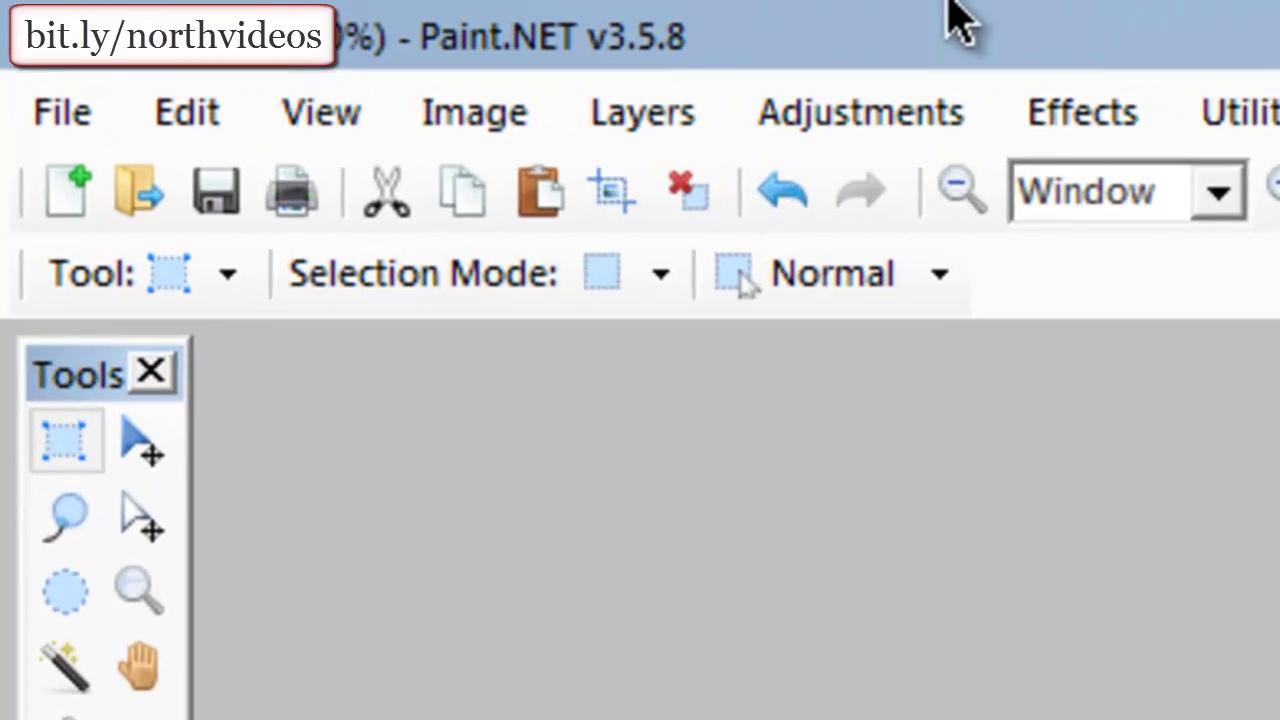
left_click(527, 125)
left_click(555, 205)
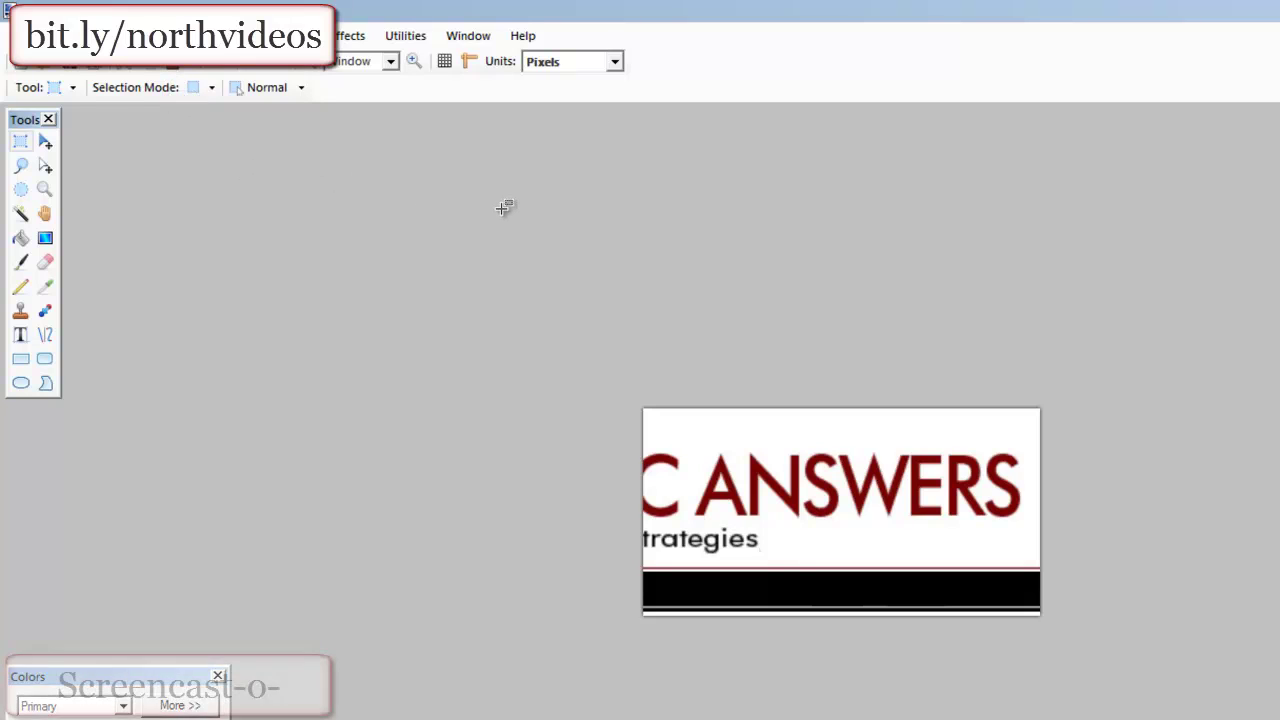
key("ctrl+w")
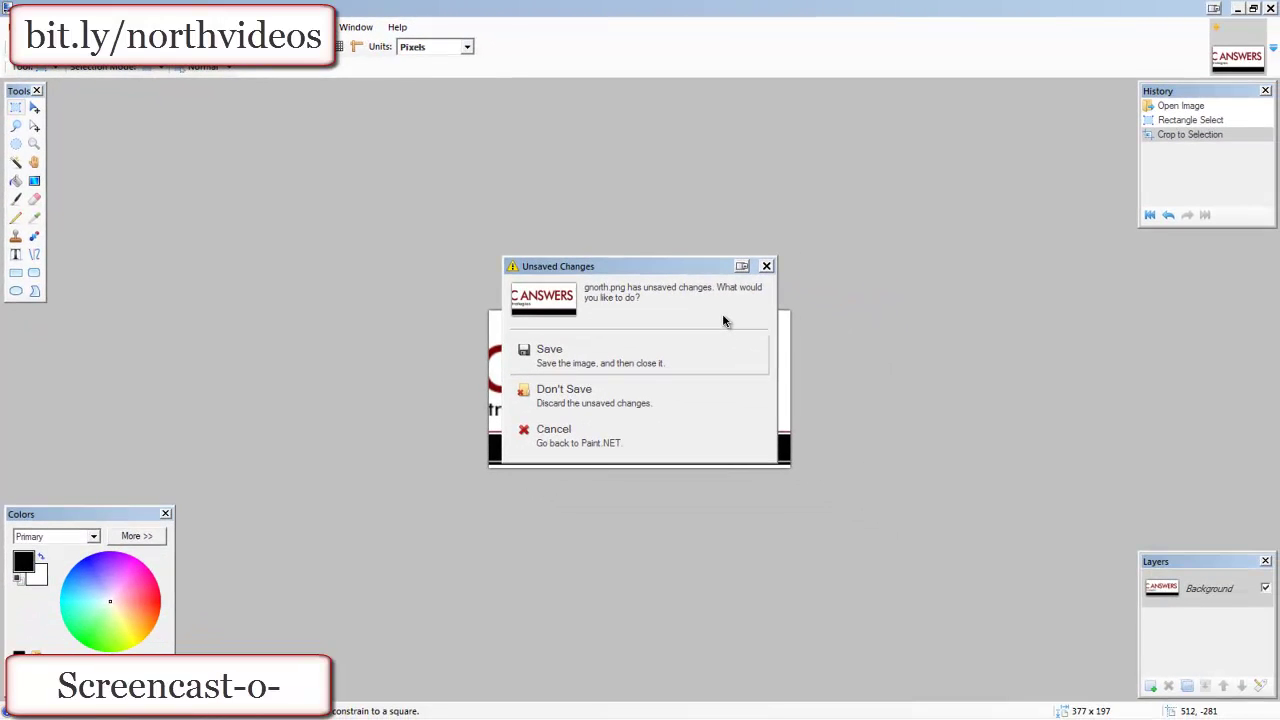
- Close Paint.NET without saving the crop and finish the recording to open its preview
left_click(767, 266)
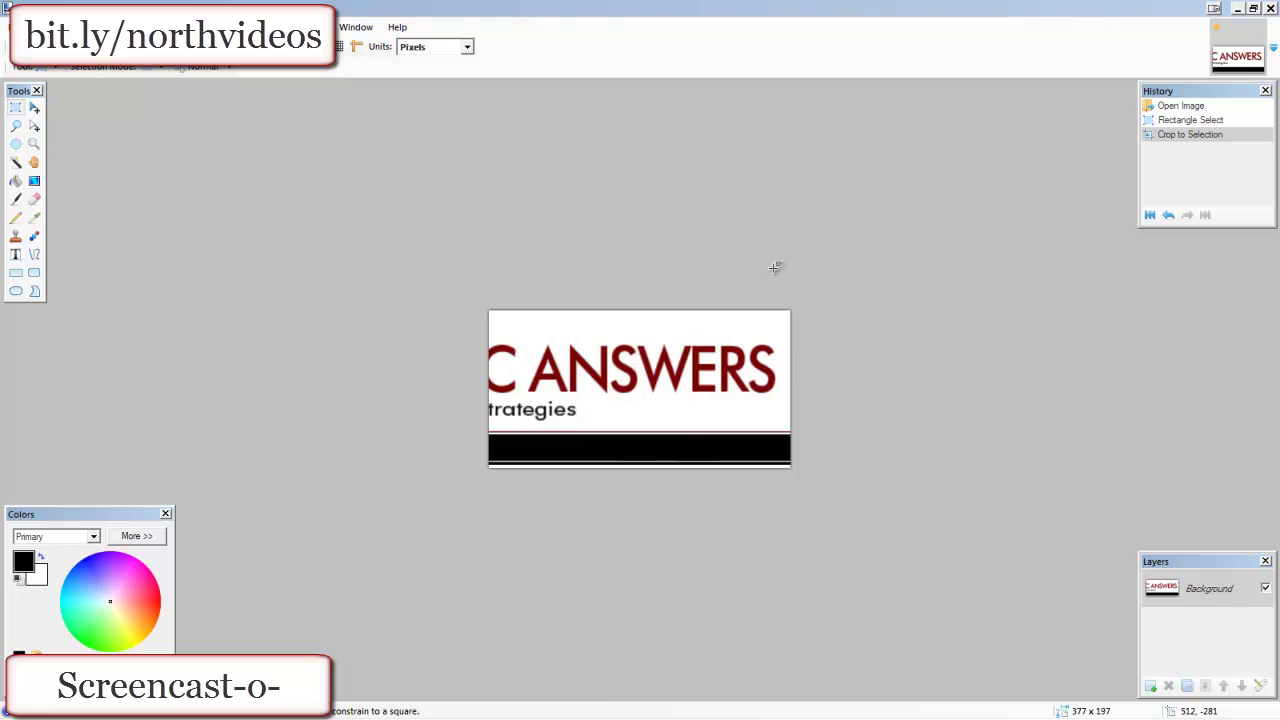
left_click(1271, 9)
left_click(573, 402)
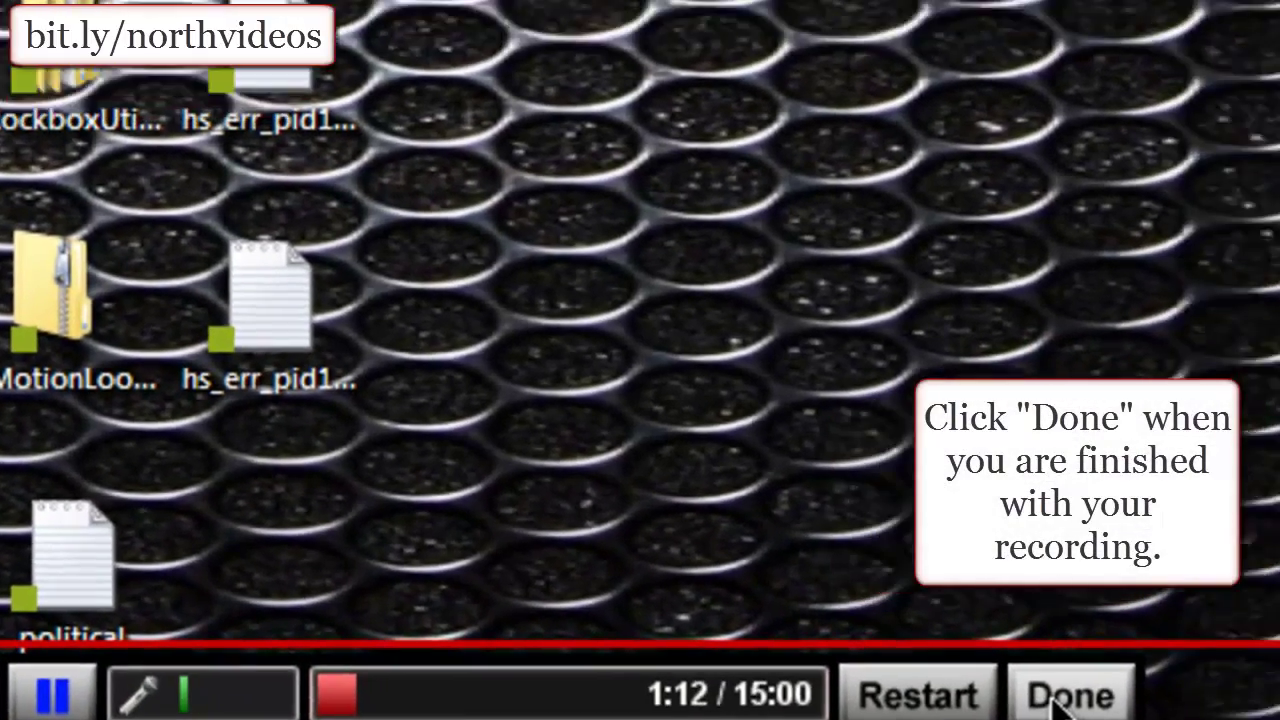
left_click(1060, 697)
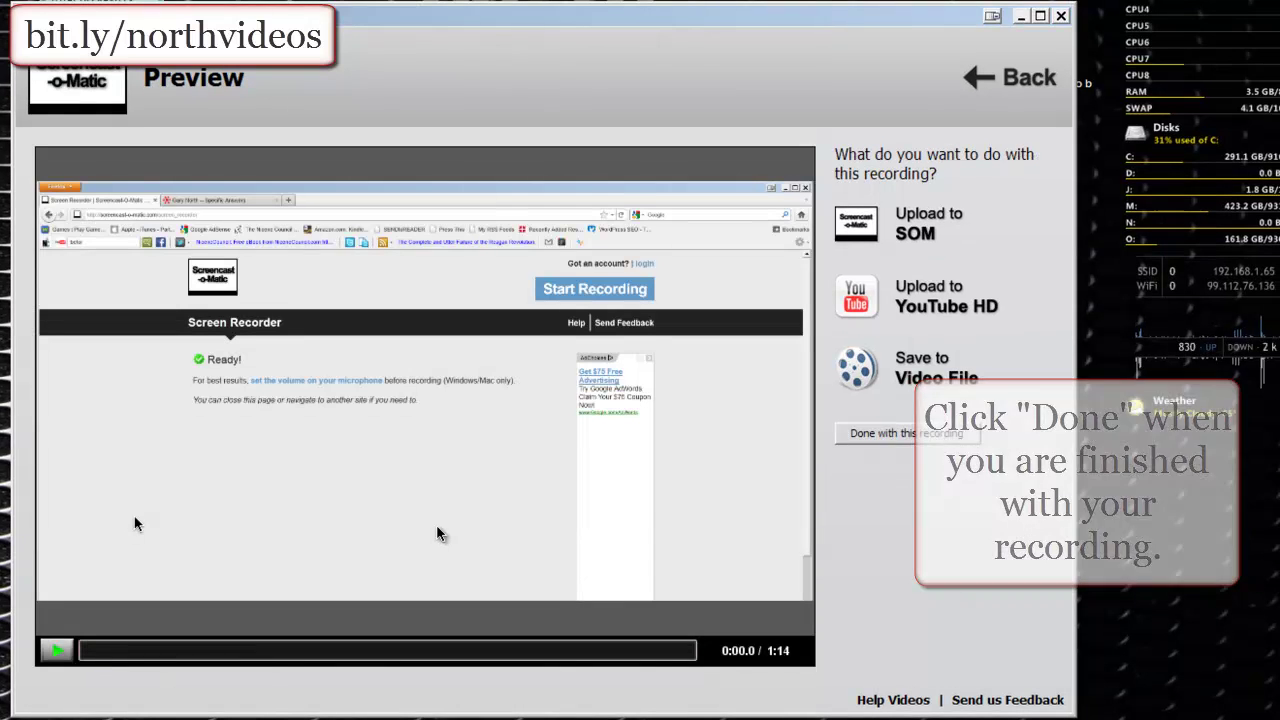
- Play the 1:14 recording in the preview and pause it at 0:07
left_click(55, 652)
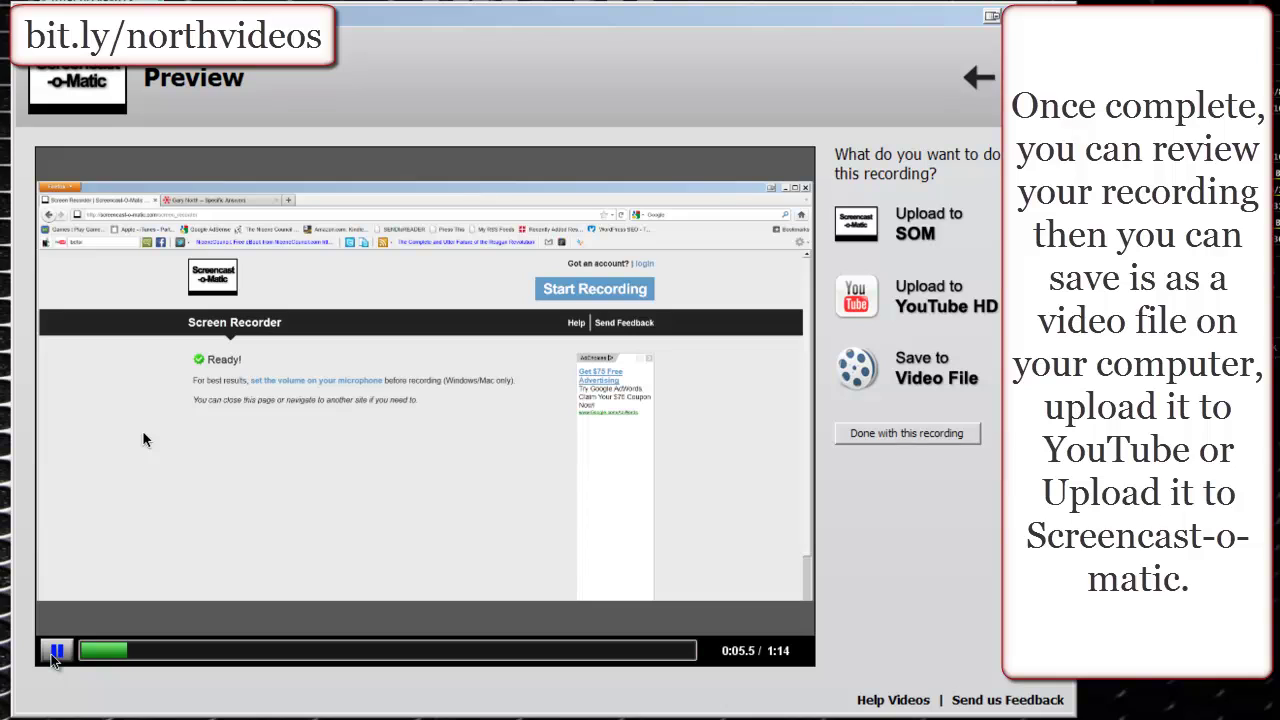
left_click(53, 655)
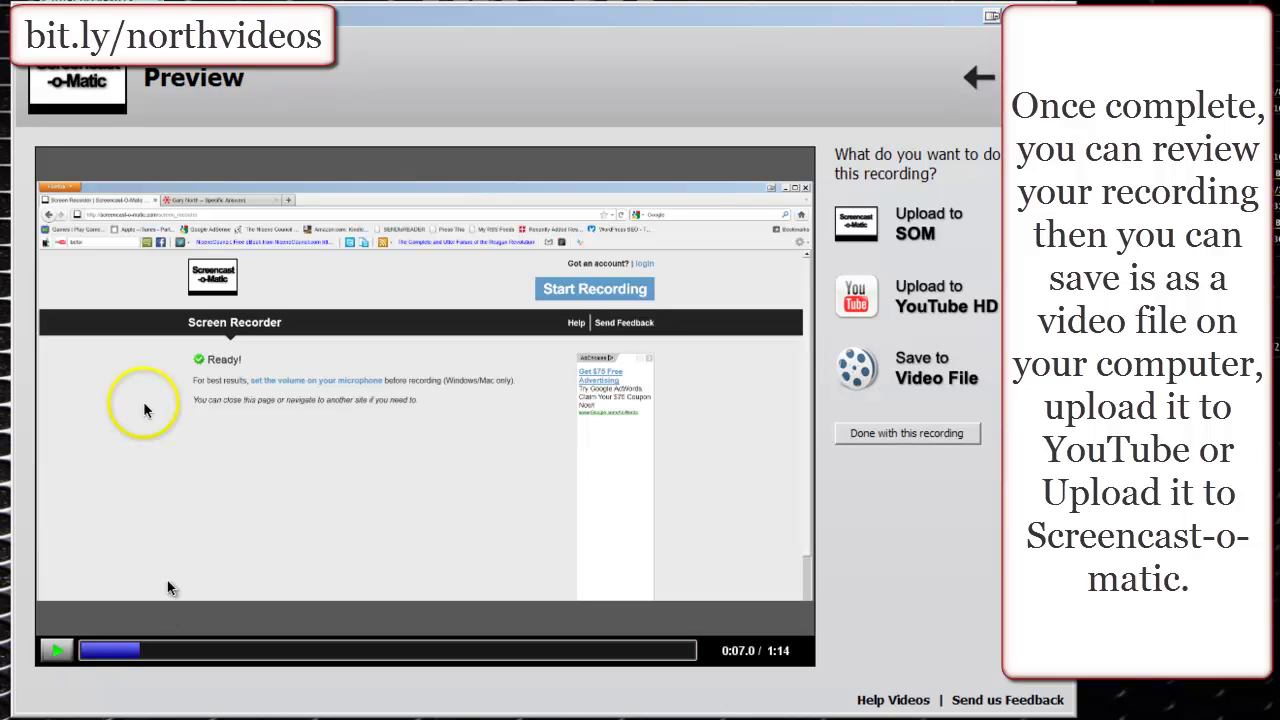